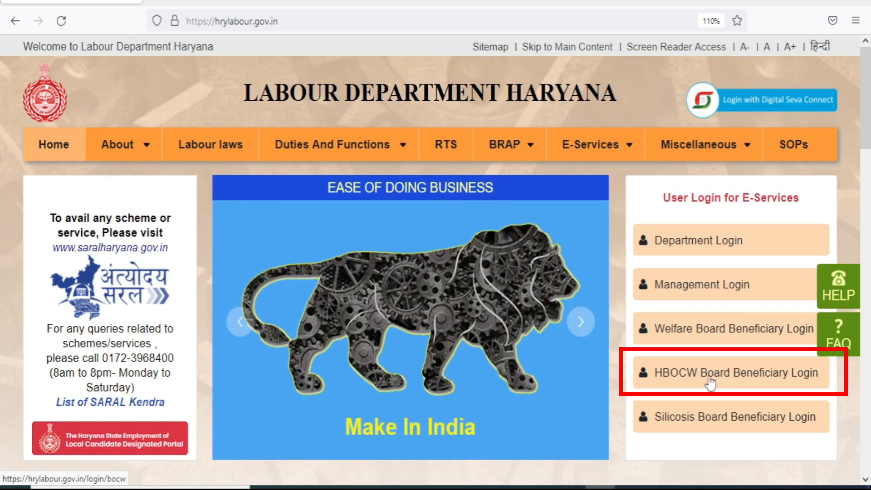
Step: Open the HBOCW Board Beneficiary Login page under User Login for E-Services
left_click(725, 379)
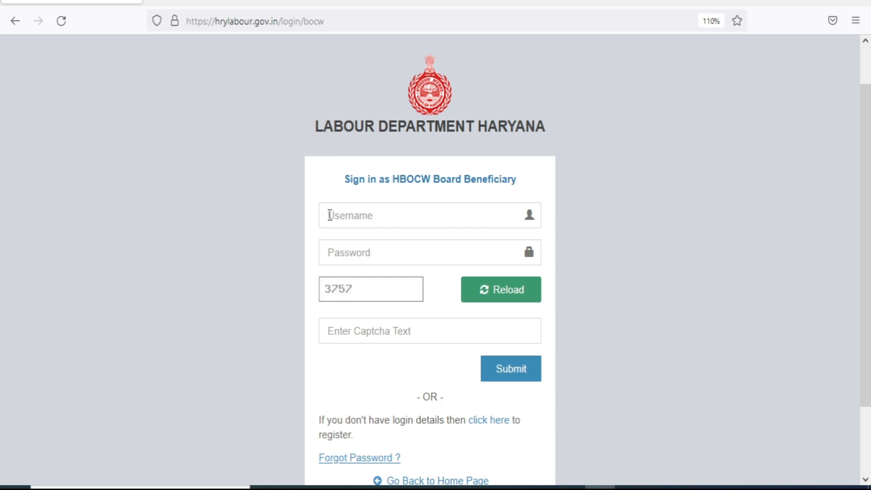
Step: Sign in as the HBOCW beneficiary with the account password and captcha 3757
left_click(359, 252)
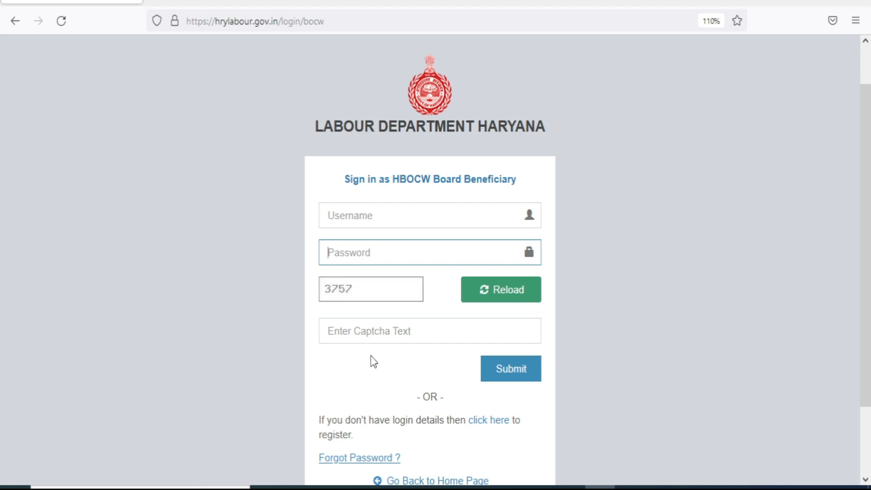
left_click(359, 332)
type("3757")
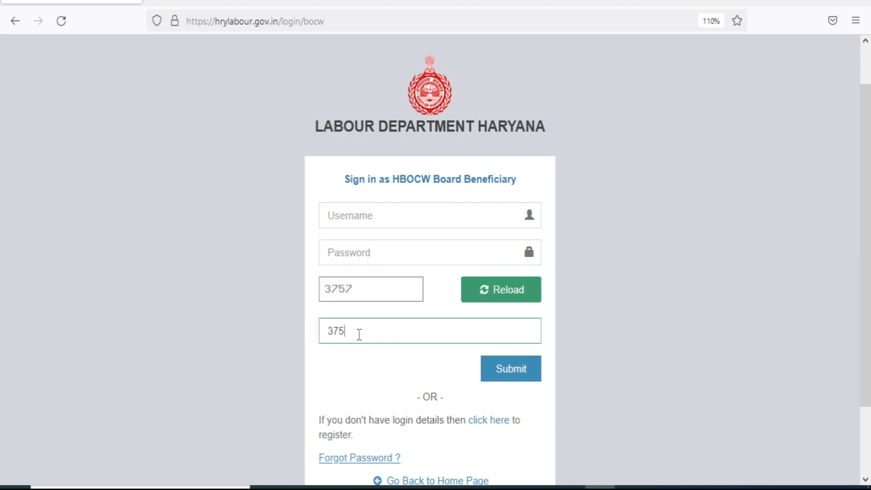
left_click(488, 381)
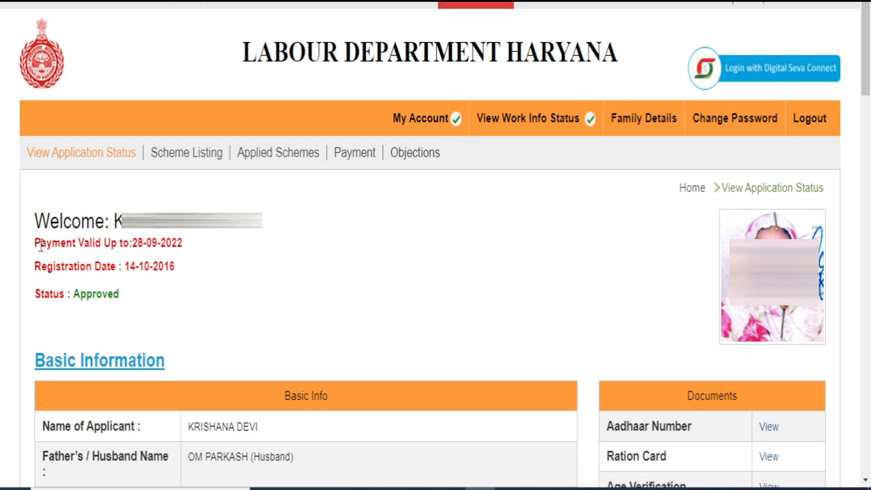
left_click_drag(40, 245, 187, 251)
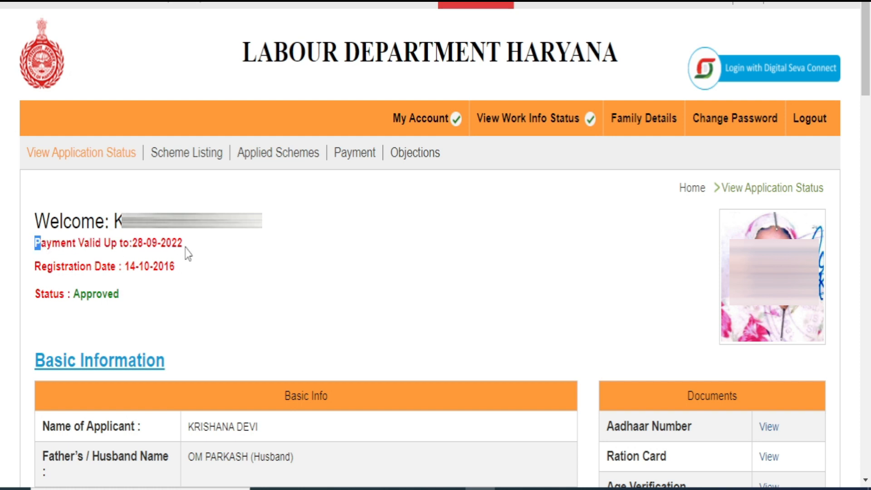
left_click(208, 263)
left_click_drag(148, 247, 183, 246)
left_click(210, 269)
left_click_drag(132, 247, 184, 244)
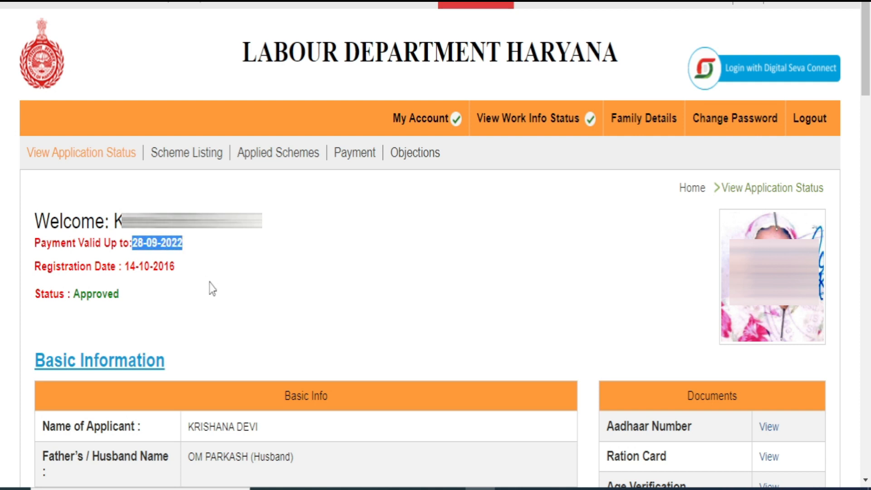
left_click(254, 298)
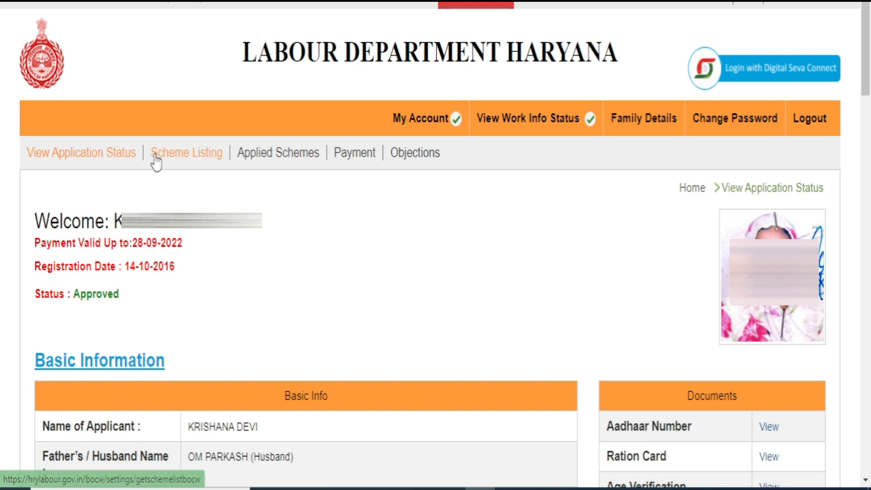
Step: Open Scheme Listing, browse the welfare schemes and check the work information status
left_click(176, 164)
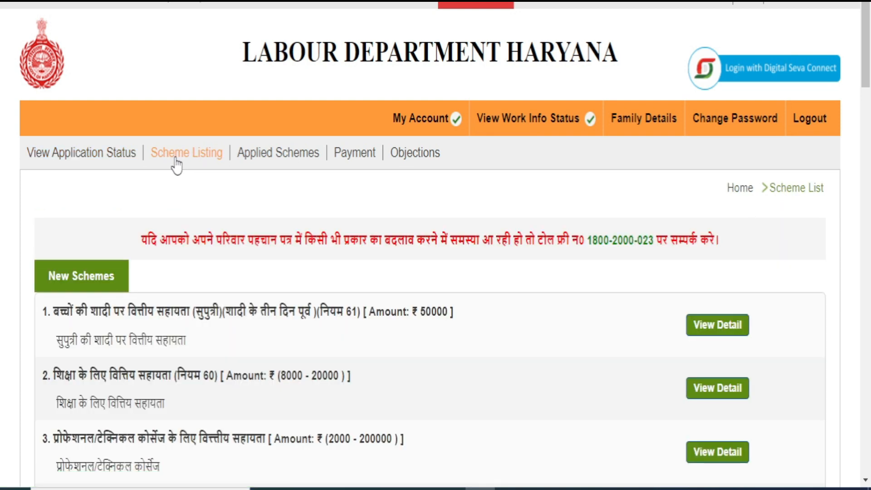
scroll(486, 321, "down", 10)
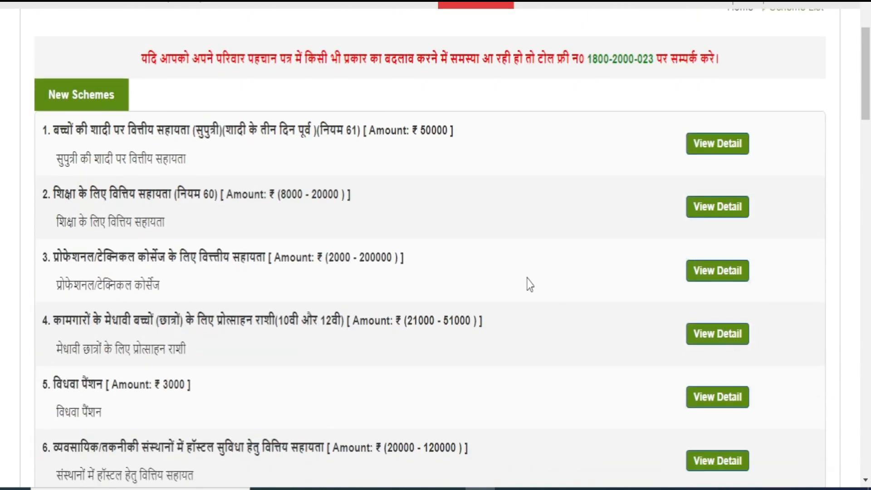
scroll(704, 352, "down", 10)
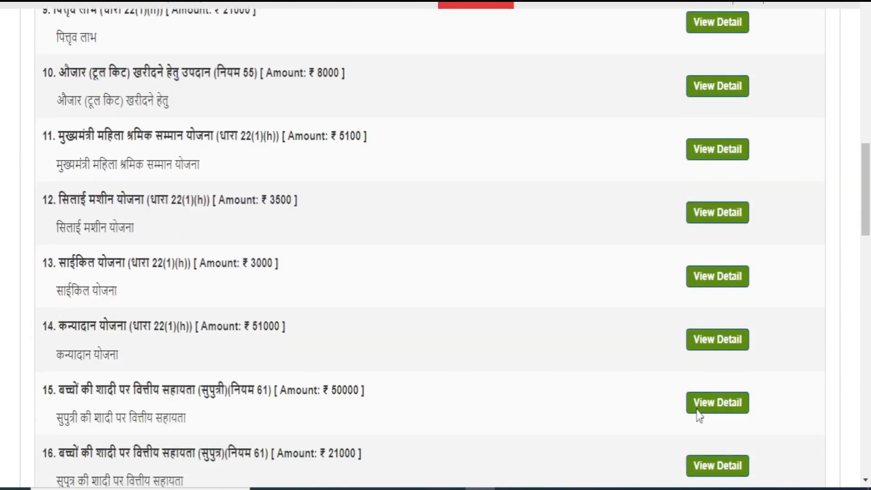
scroll(696, 431, "up", 5)
scroll(696, 431, "up", 16)
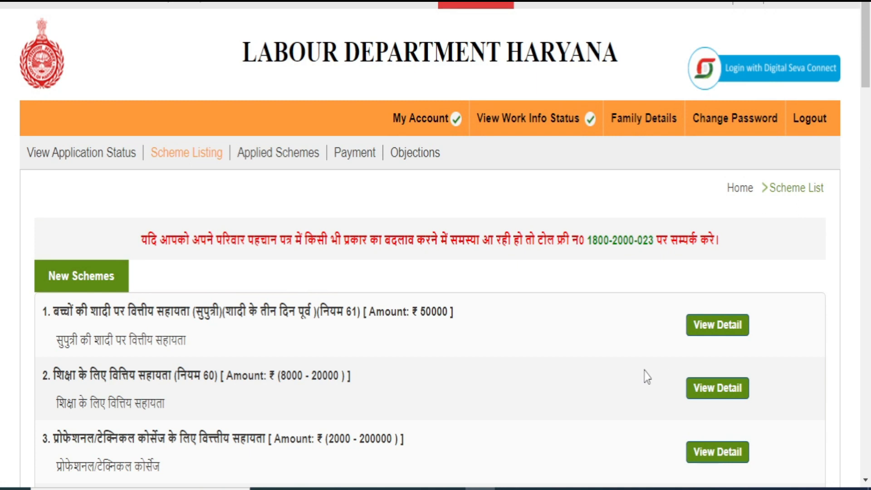
scroll(628, 317, "down", 3)
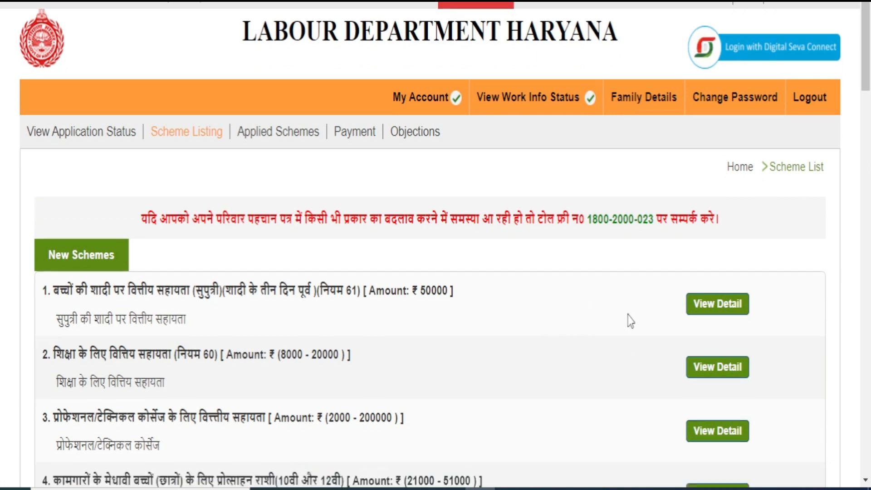
scroll(672, 252, "down", 10)
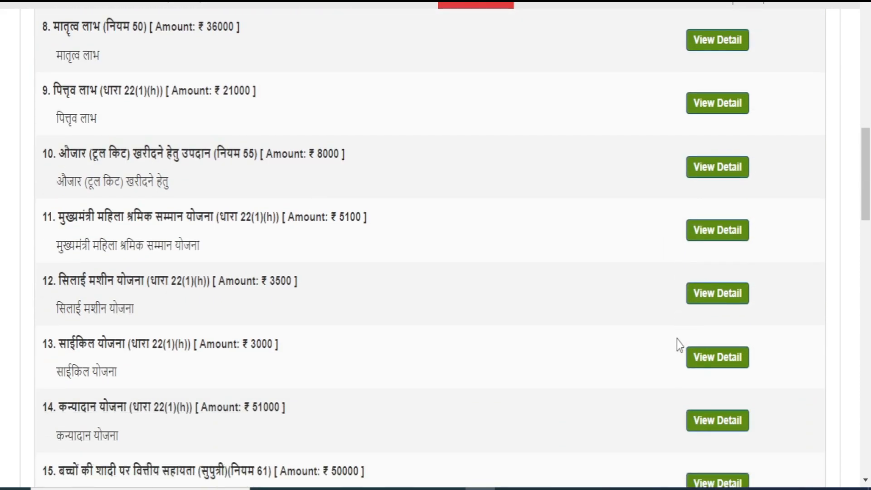
scroll(681, 346, "up", 15)
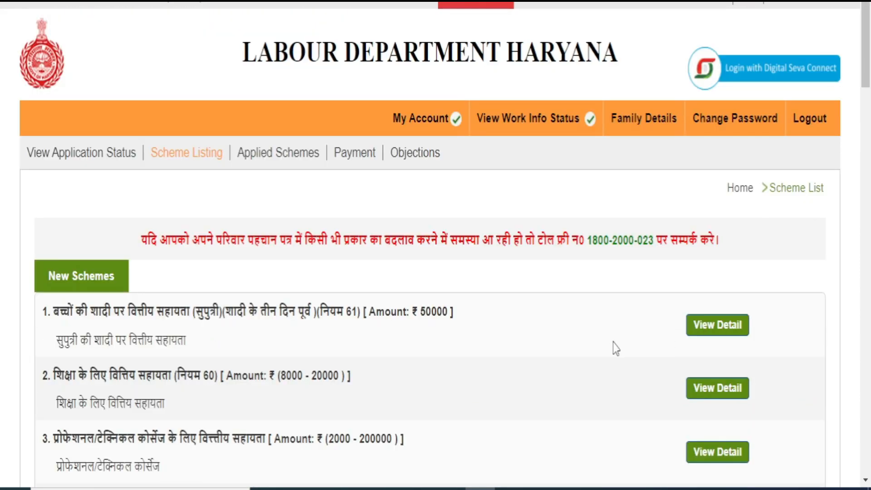
left_click(507, 124)
Step: Highlight scheme 11, मुख्यमंत्री महिला श्रमिक सम्मान योजना, and its ₹ 5100 amount
scroll(605, 346, "down", 3)
scroll(696, 298, "down", 2)
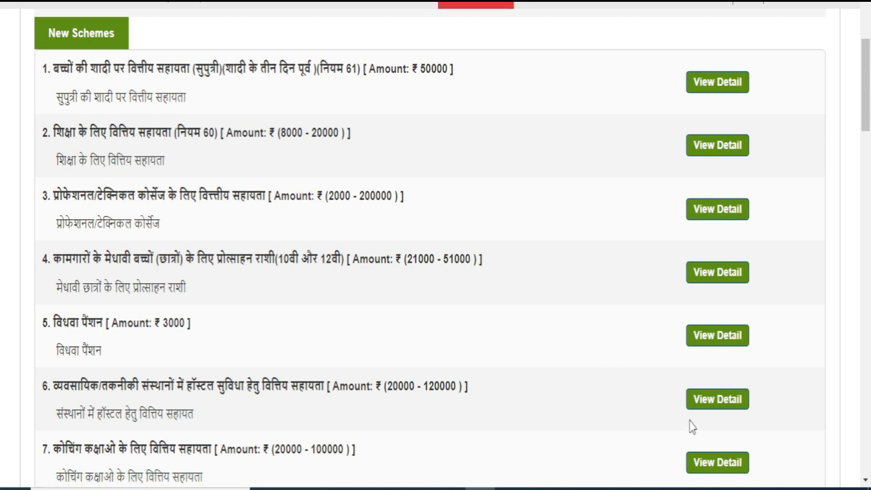
scroll(696, 229, "down", 2)
scroll(695, 228, "down", 2)
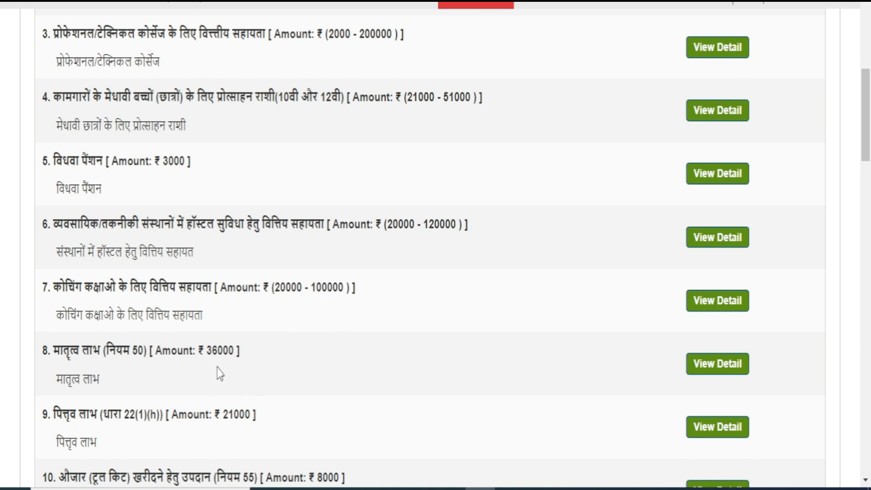
scroll(220, 373, "down", 2)
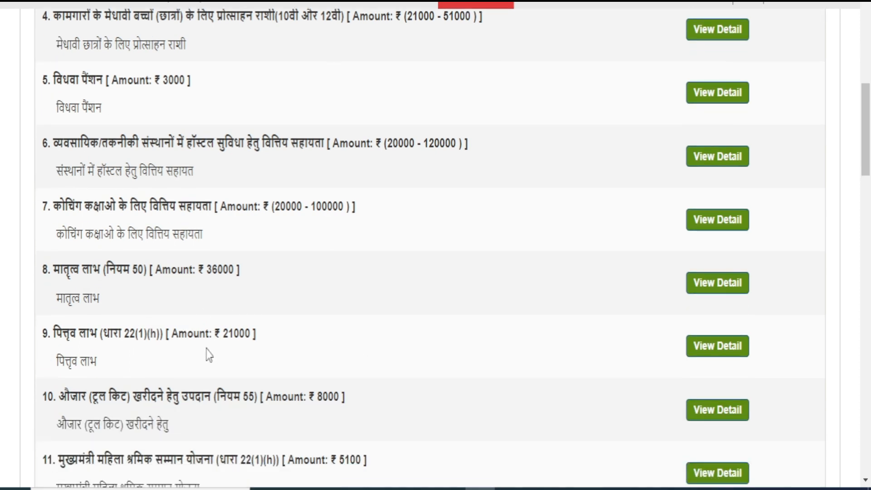
scroll(440, 305, "up", 2)
scroll(311, 266, "down", 3)
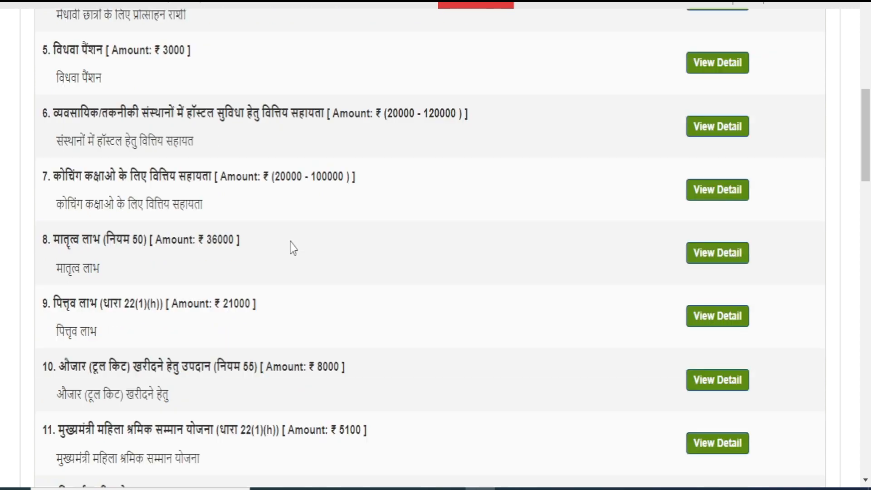
scroll(293, 247, "down", 5)
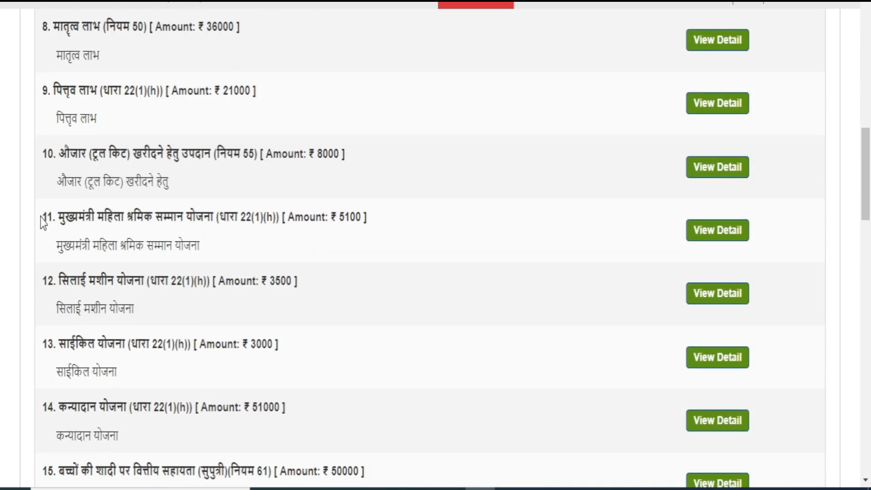
left_click_drag(39, 216, 251, 219)
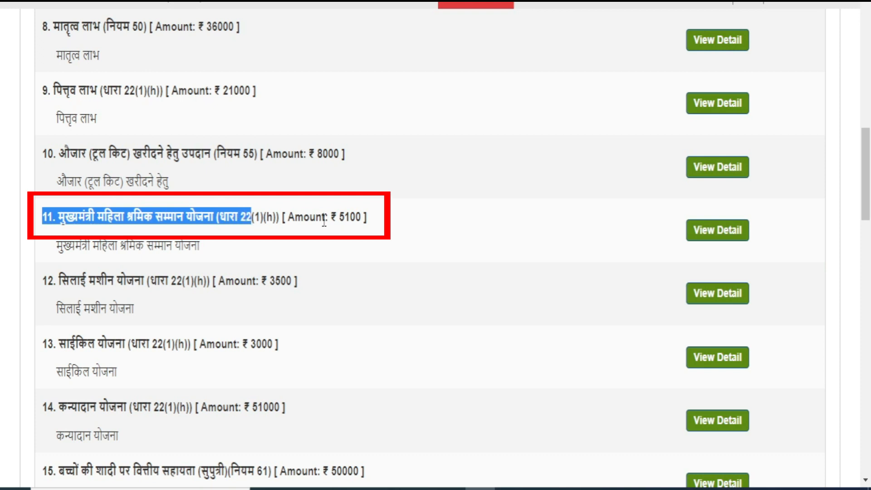
left_click_drag(323, 219, 371, 224)
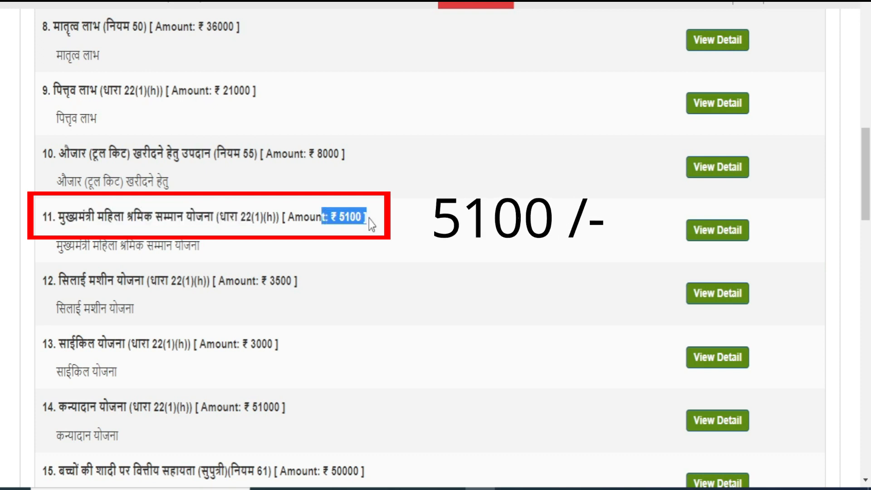
left_click(397, 232)
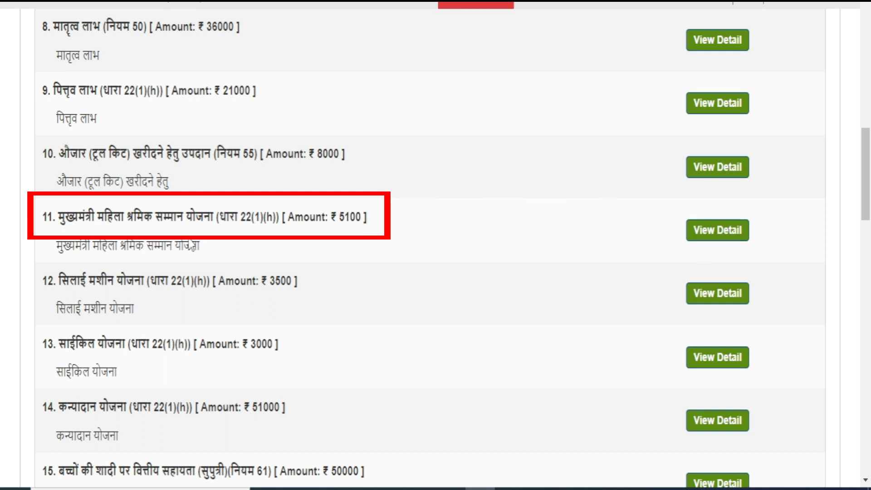
left_click(716, 235)
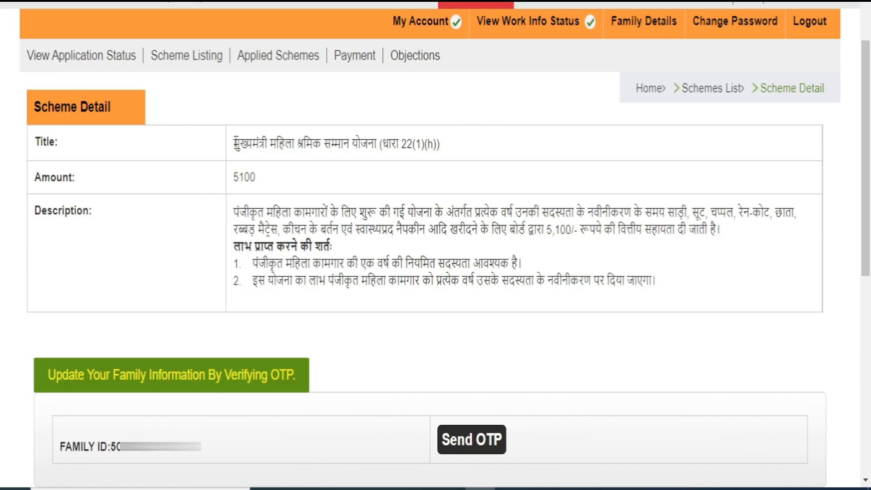
left_click_drag(236, 143, 392, 143)
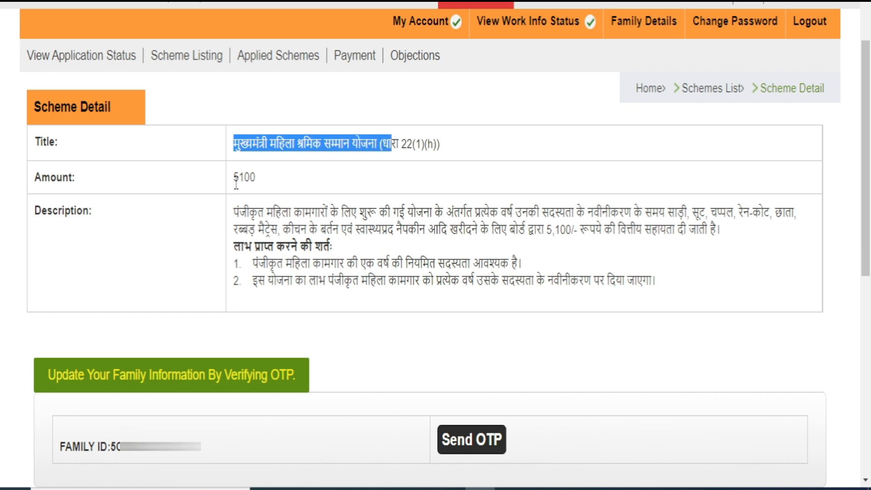
left_click_drag(221, 178, 261, 178)
left_click(523, 341)
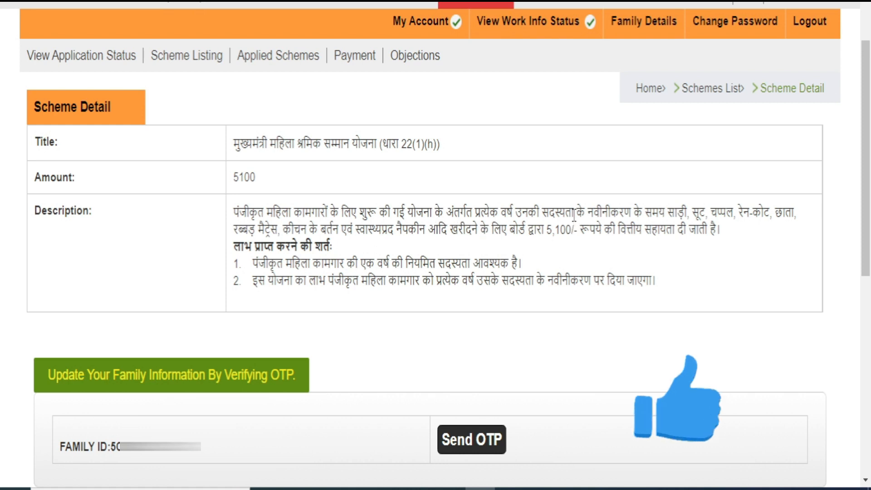
left_click_drag(575, 212, 665, 211)
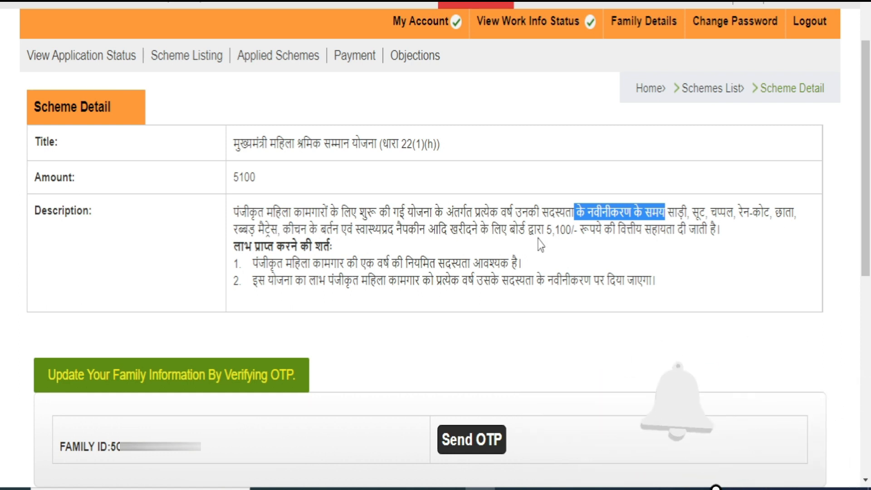
left_click_drag(537, 229, 720, 231)
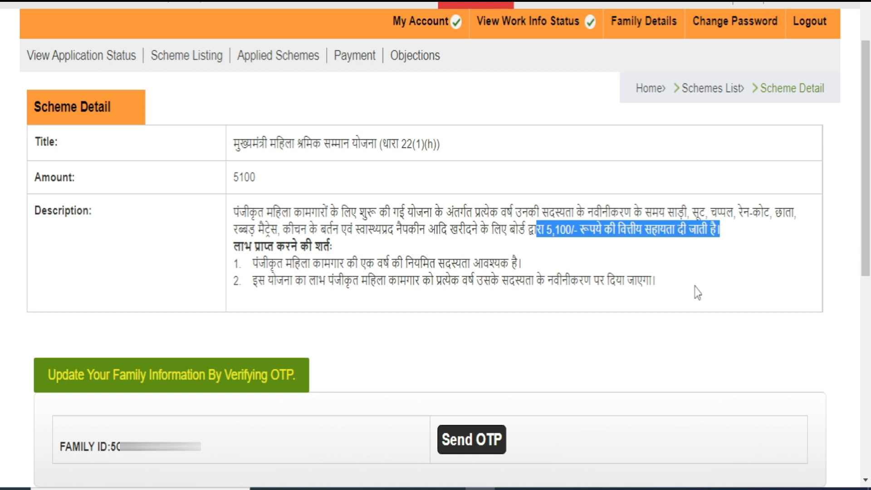
left_click(704, 274)
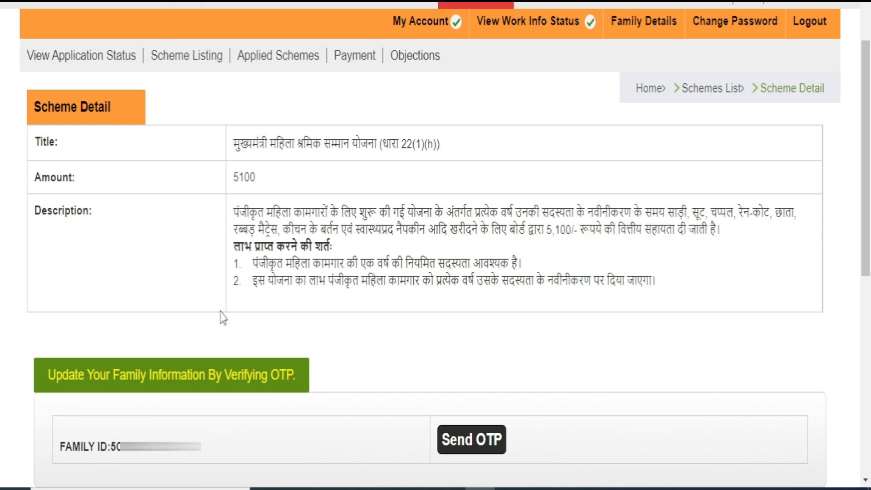
left_click_drag(252, 264, 522, 264)
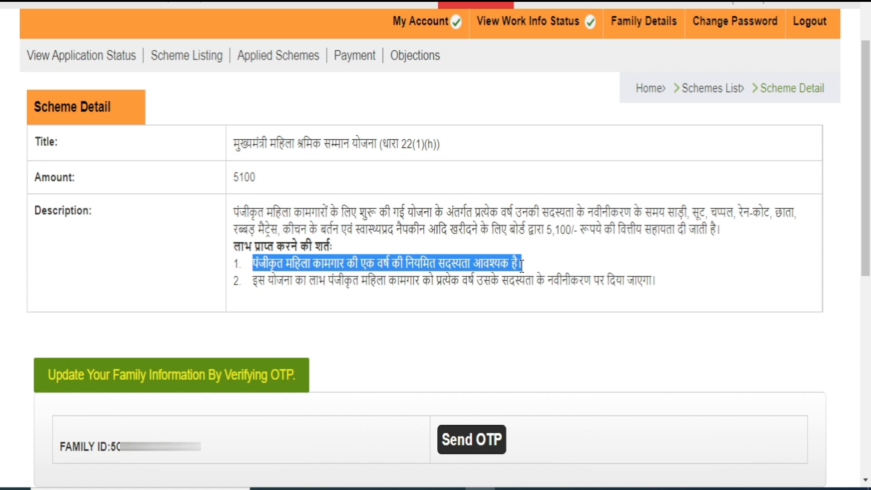
left_click(701, 291)
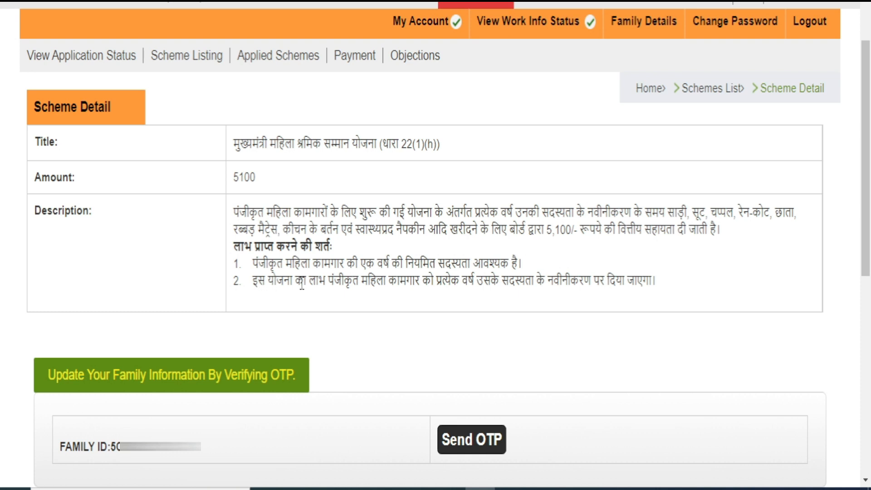
left_click_drag(414, 281, 646, 284)
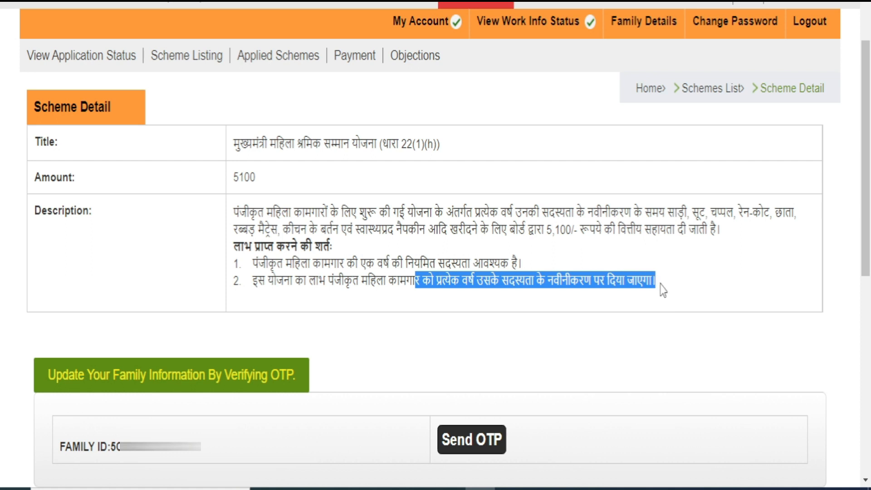
left_click(695, 287)
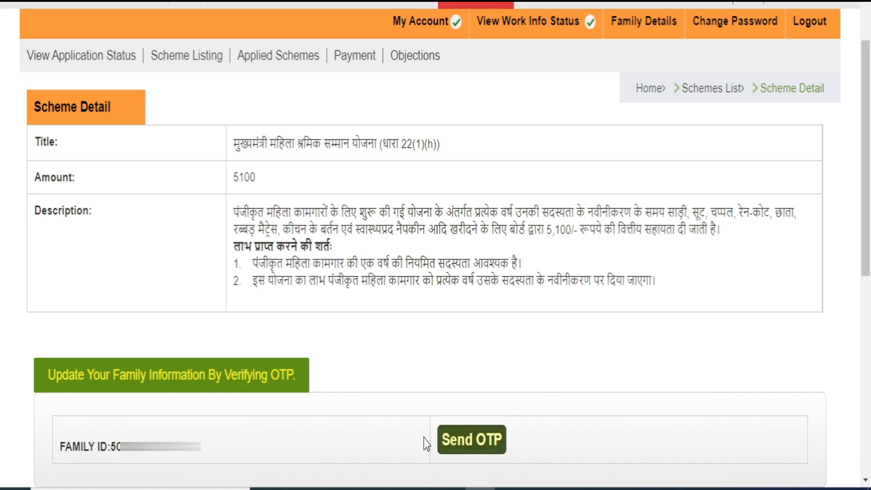
Step: Verify the family information with the received mobile OTP and confirm the family ID update
left_click(467, 440)
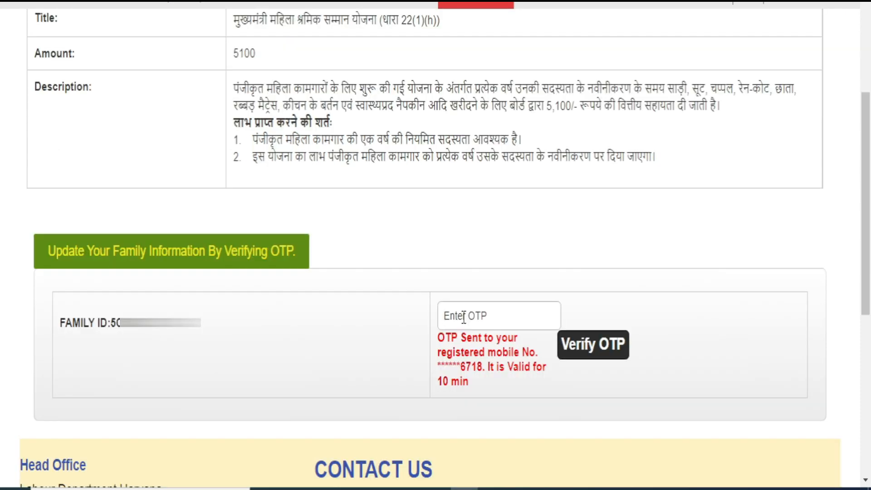
left_click(598, 347)
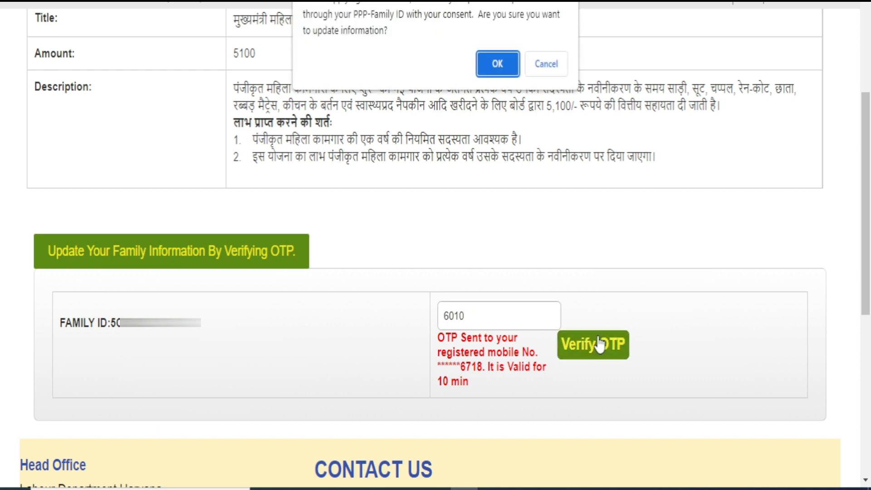
left_click(492, 66)
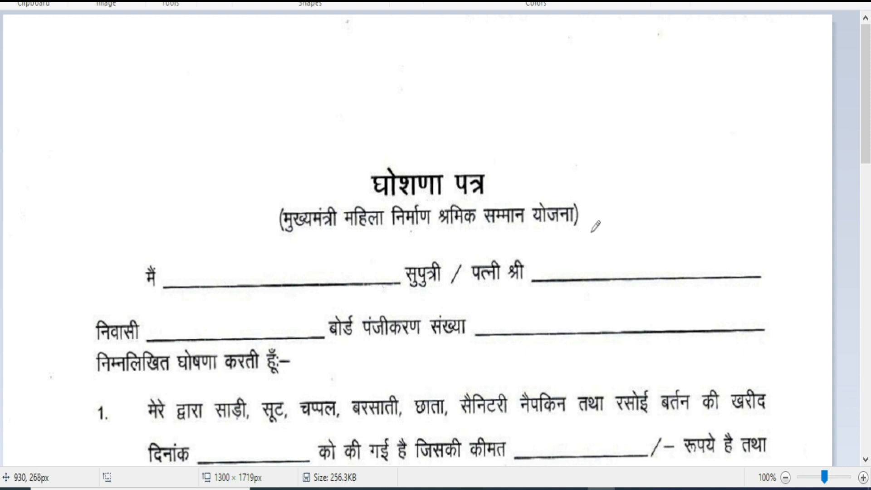
Step: Tick the applicant name, father/husband name, residence and board registration number blanks in red
scroll(233, 274, "down", 3)
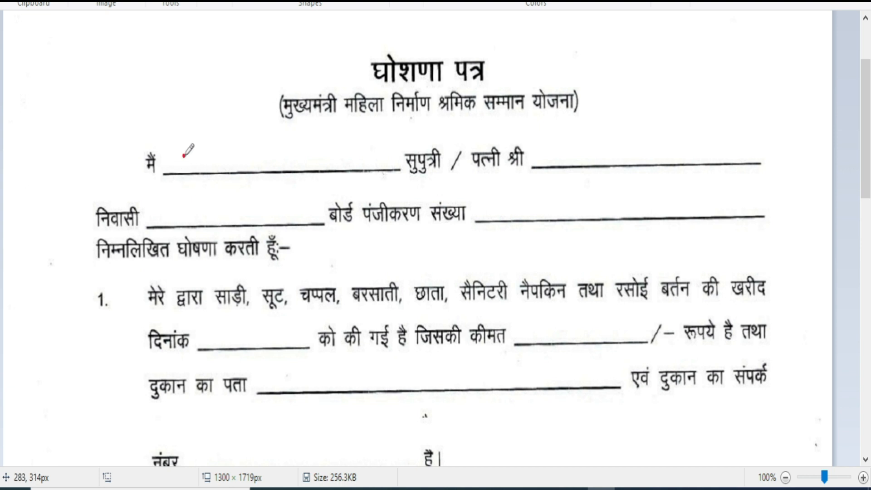
left_click_drag(183, 154, 210, 142)
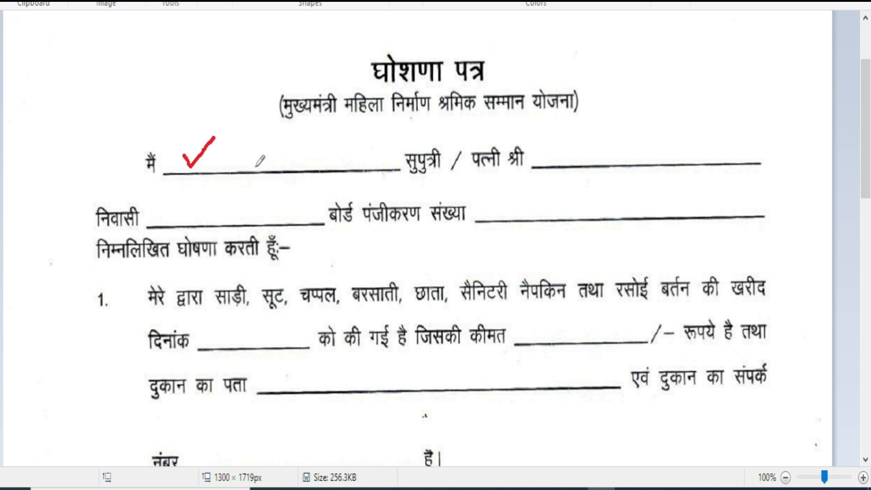
mouse_move(595, 144)
left_mouse_down()
mouse_move(609, 160)
mouse_move(646, 126)
left_mouse_up()
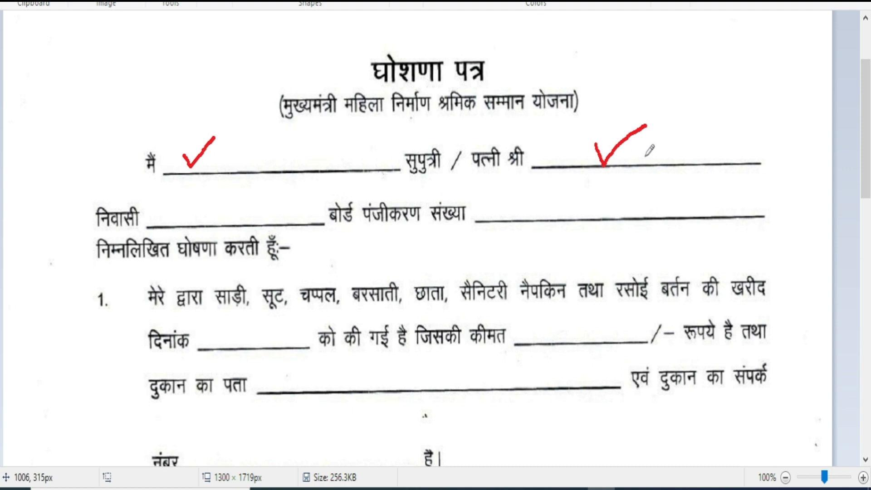
left_click_drag(171, 207, 217, 191)
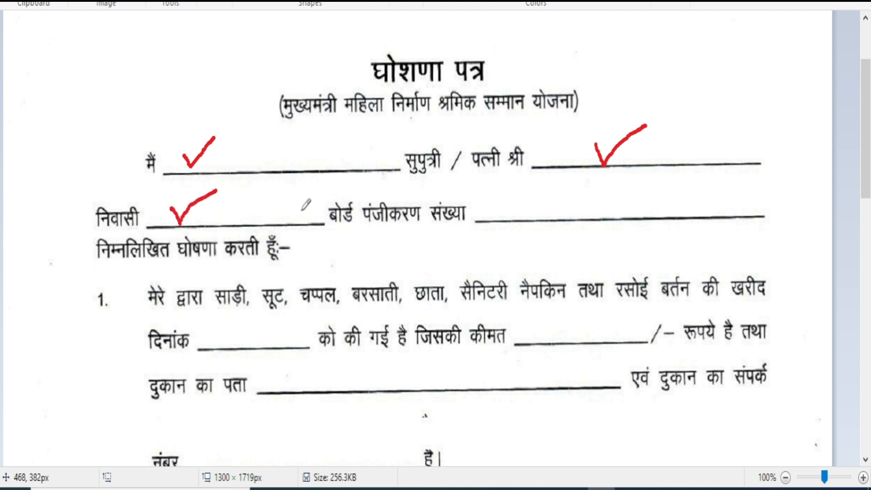
mouse_move(508, 205)
left_mouse_down()
mouse_move(512, 217)
mouse_move(529, 194)
left_mouse_up()
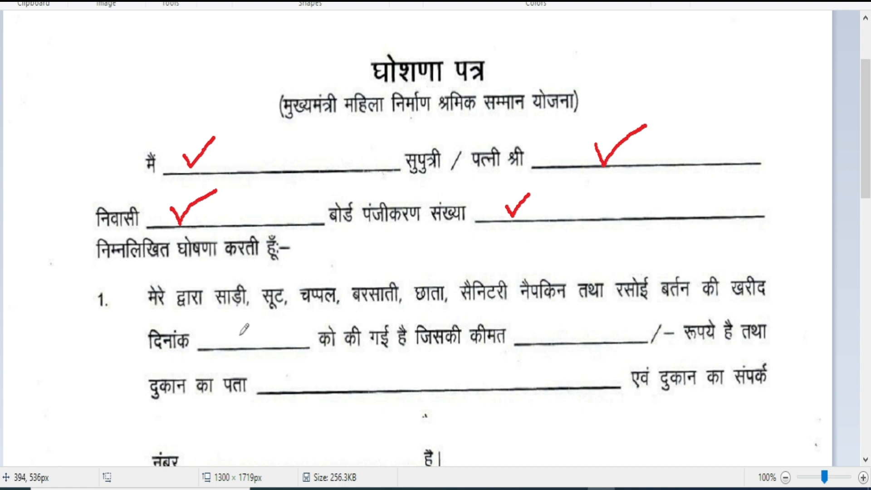
Step: Tick the purchase date, purchase price, shop address and shop contact number blanks
mouse_move(213, 335)
left_mouse_down()
mouse_move(220, 346)
mouse_move(243, 317)
left_mouse_up()
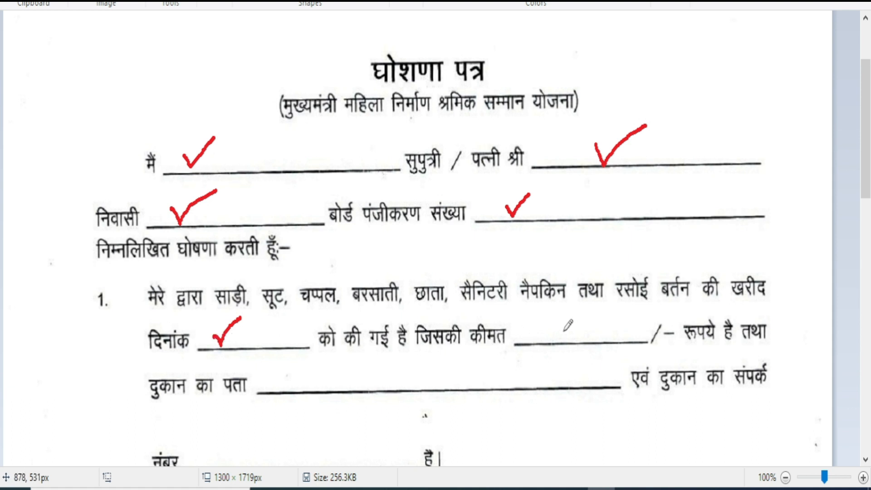
mouse_move(553, 323)
left_mouse_down()
mouse_move(567, 327)
mouse_move(585, 313)
left_mouse_up()
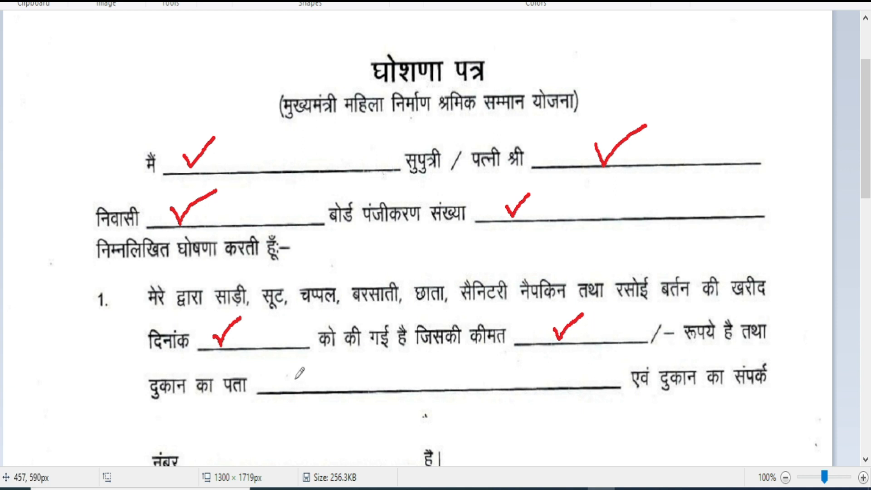
mouse_move(295, 380)
left_mouse_down()
mouse_move(299, 388)
mouse_move(330, 366)
left_mouse_up()
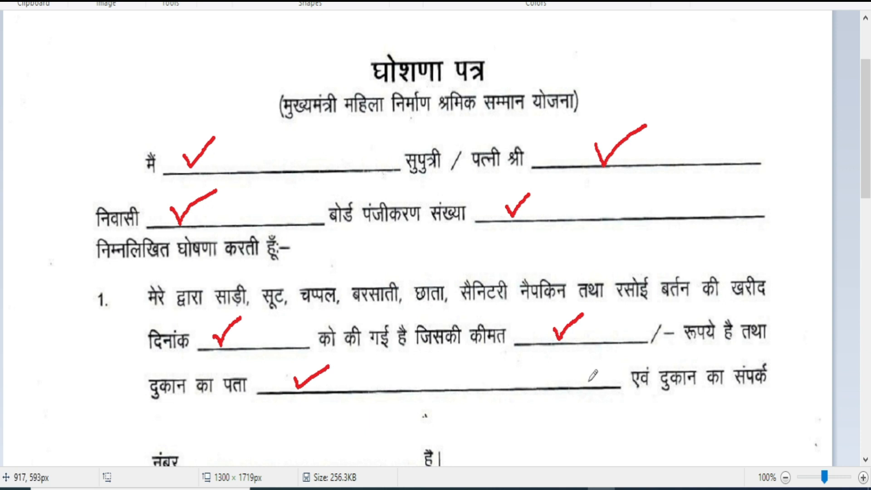
scroll(551, 382, "down", 3)
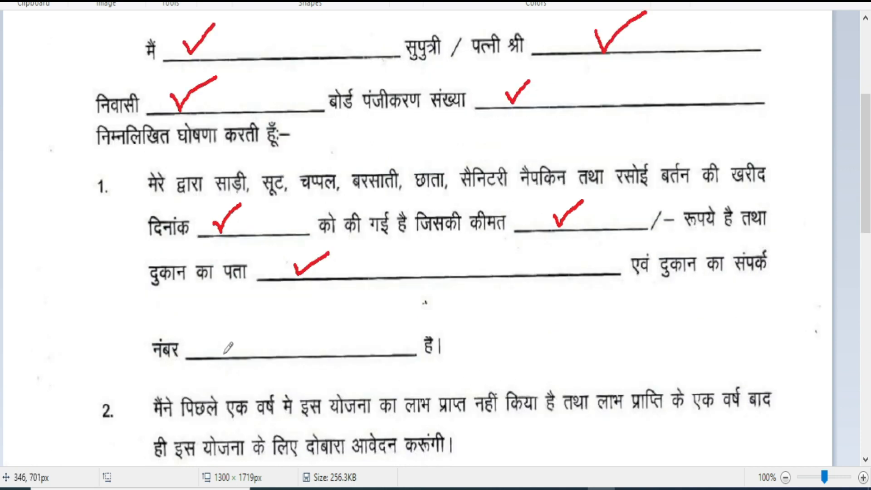
mouse_move(212, 344)
left_mouse_down()
mouse_move(219, 350)
mouse_move(252, 330)
left_mouse_up()
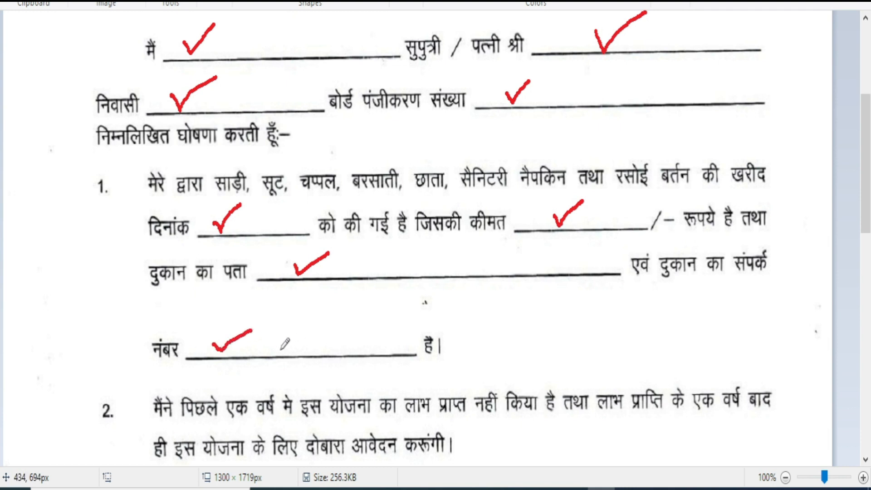
scroll(472, 230, "up", 3)
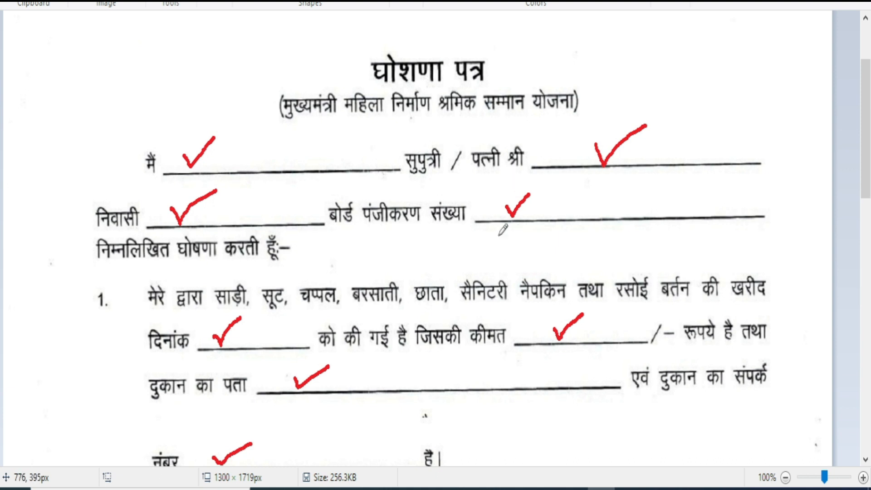
scroll(486, 263, "down", 8)
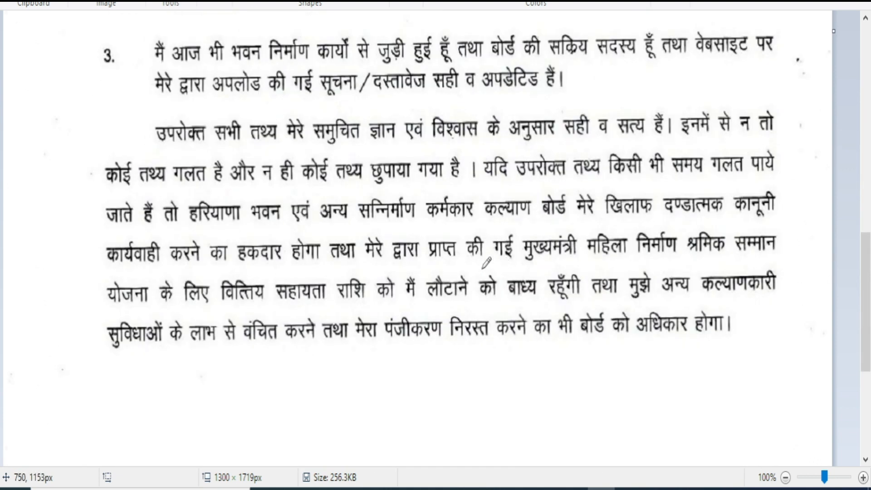
Step: Tick the signature and mobile number blanks and underline the place and date blanks in red
scroll(487, 263, "down", 6)
mouse_move(527, 214)
left_mouse_down()
mouse_move(537, 243)
mouse_move(586, 177)
left_mouse_up()
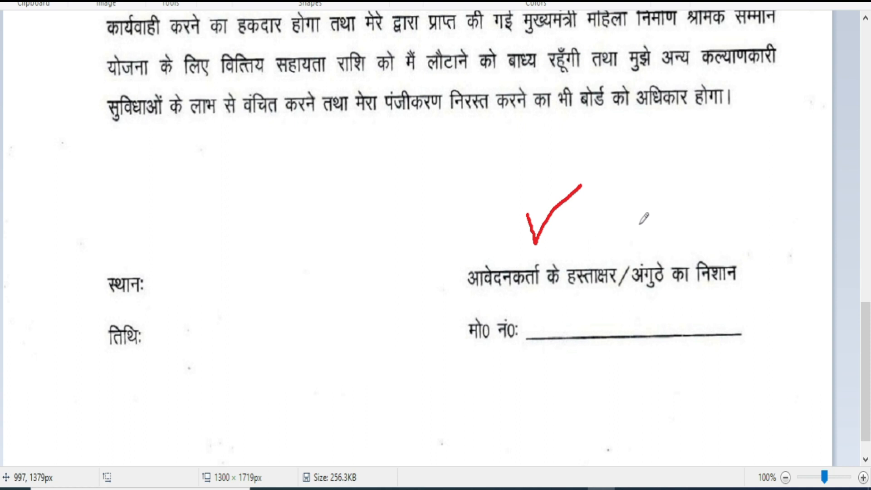
mouse_move(562, 323)
left_mouse_down()
mouse_move(568, 333)
mouse_move(590, 294)
left_mouse_up()
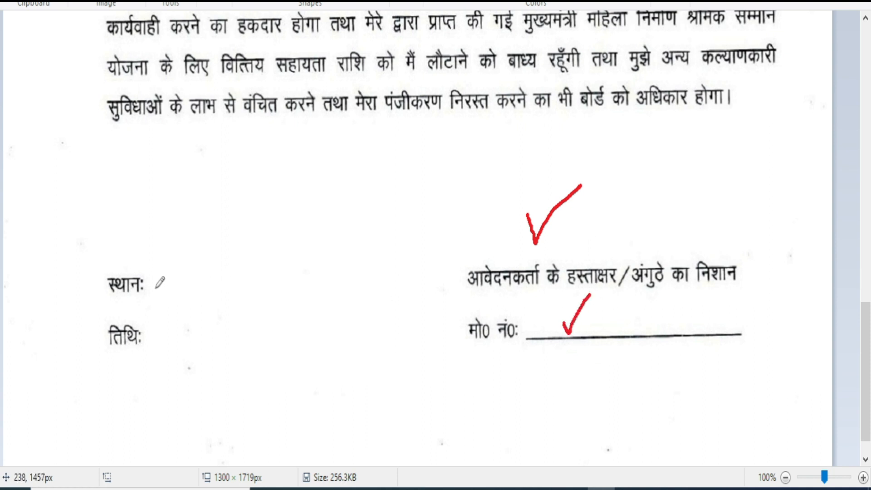
left_click_drag(155, 292, 216, 293)
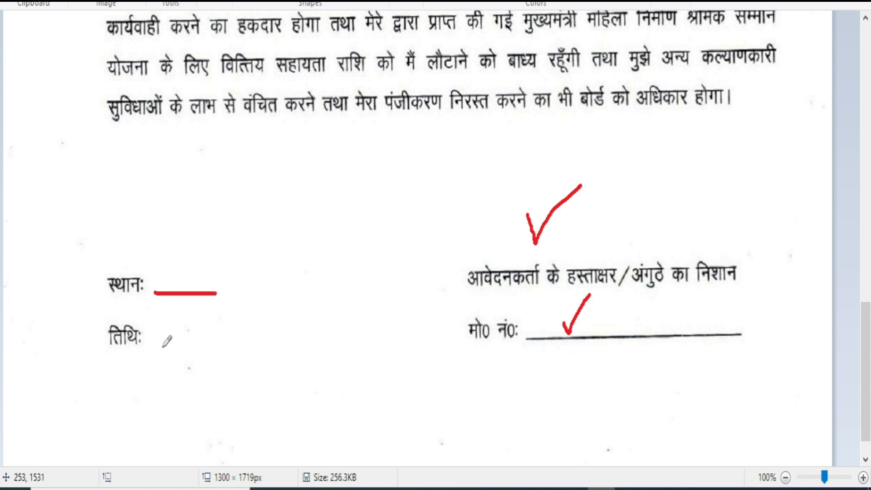
left_click_drag(160, 334, 222, 335)
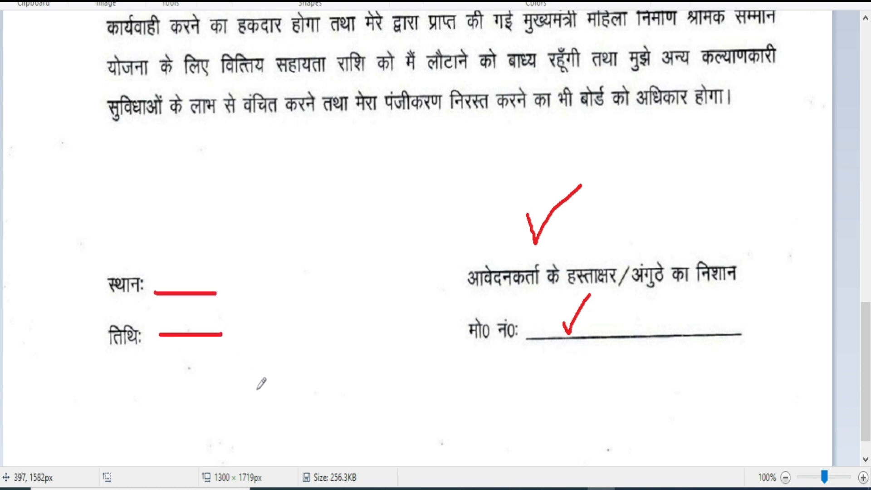
scroll(318, 338, "up", 12)
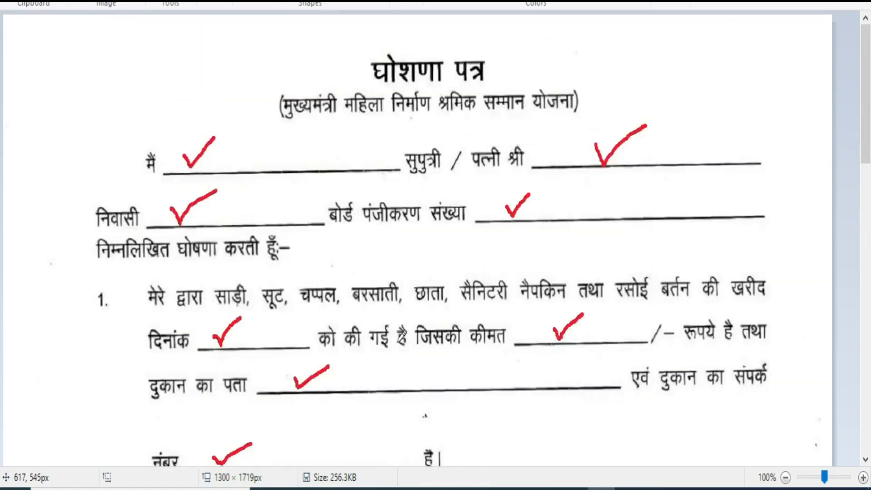
scroll(475, 347, "down", 6)
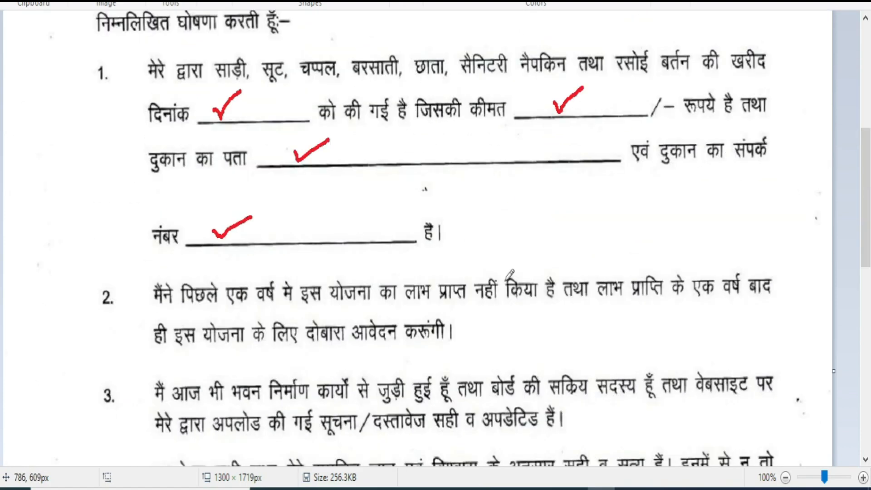
scroll(508, 277, "up", 6)
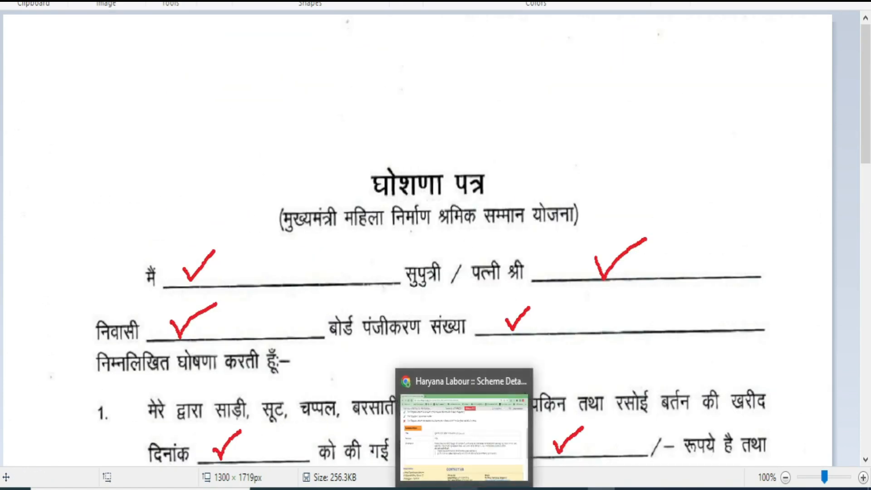
Step: Return to the scheme detail page and highlight the scheme's title
left_click(468, 422)
scroll(629, 299, "up", 7)
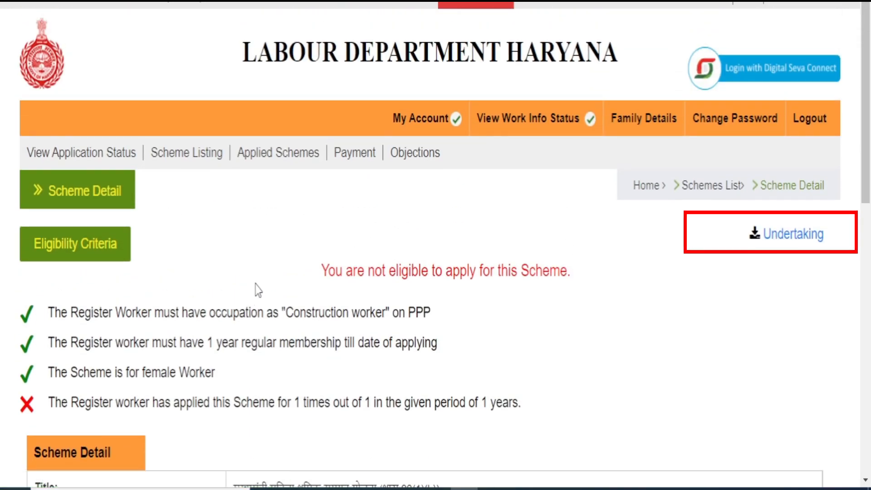
scroll(258, 290, "down", 5)
left_click_drag(240, 254, 407, 252)
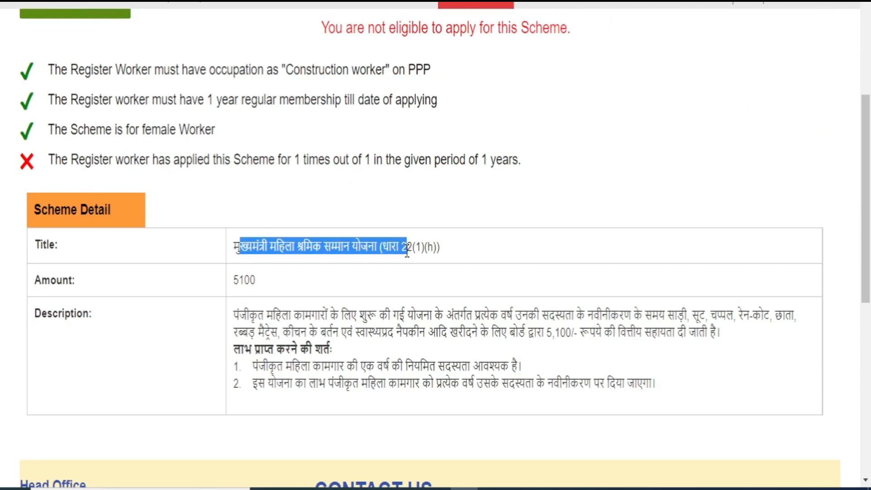
scroll(604, 286, "up", 5)
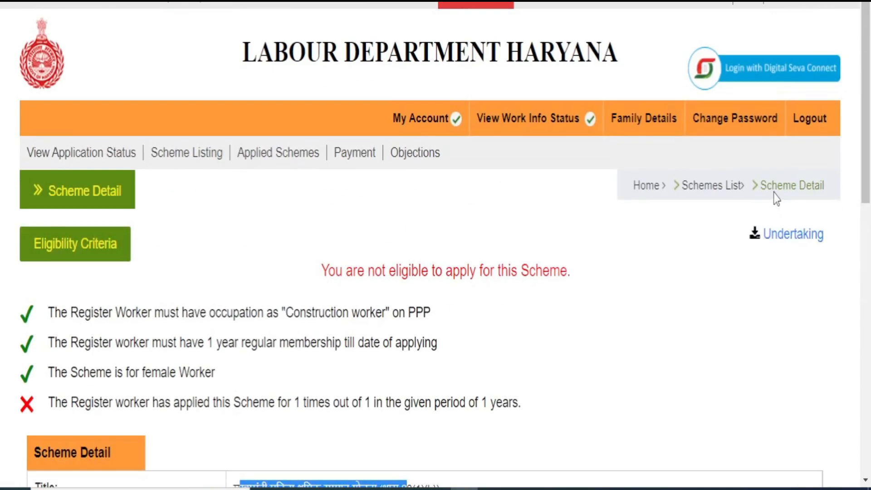
Step: Open the scheme's Undertaking declaration form and scroll through it
left_click(777, 241)
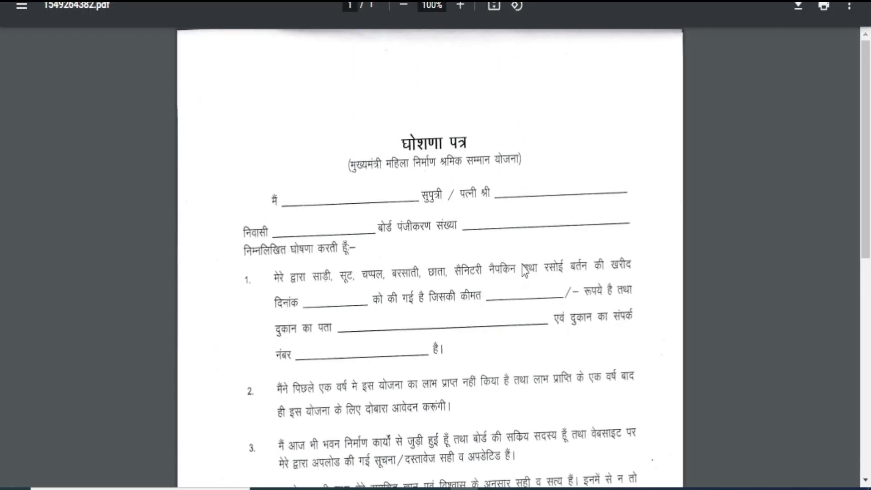
scroll(521, 270, "down", 9)
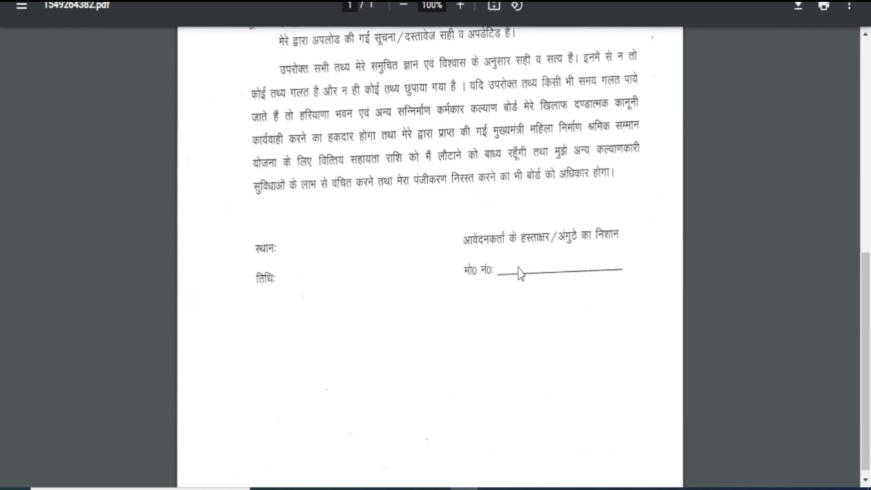
scroll(520, 274, "up", 9)
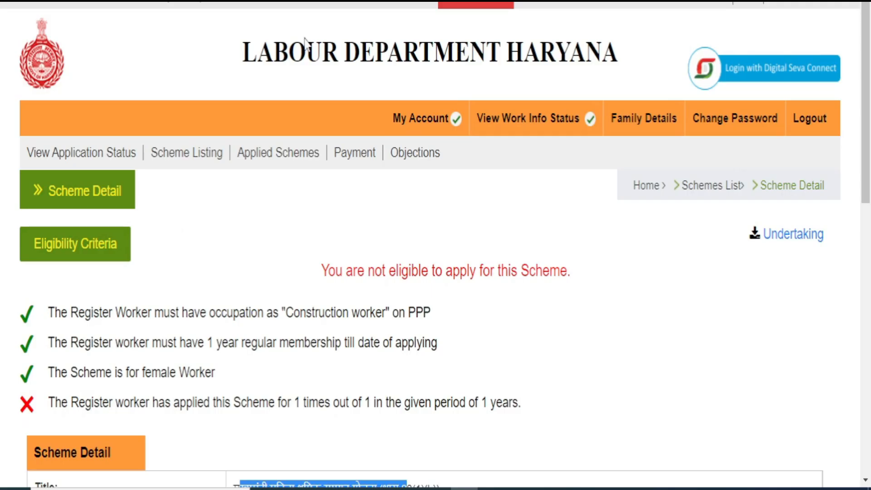
scroll(554, 254, "down", 6)
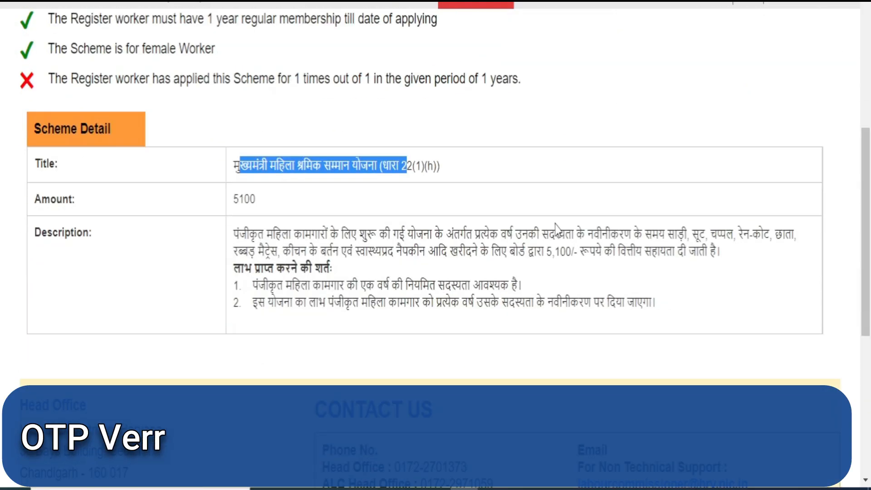
scroll(540, 290, "down", 2)
Step: Open Applied Schemes and highlight the Mahila Shramik Samman Yojana row's name and 30% progress
scroll(590, 295, "up", 2)
left_click(635, 317)
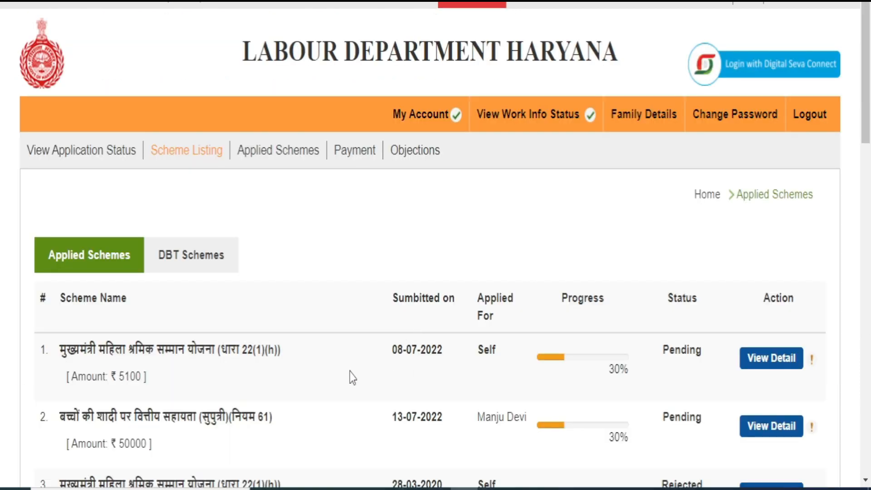
left_click(271, 157)
left_click_drag(60, 349, 285, 354)
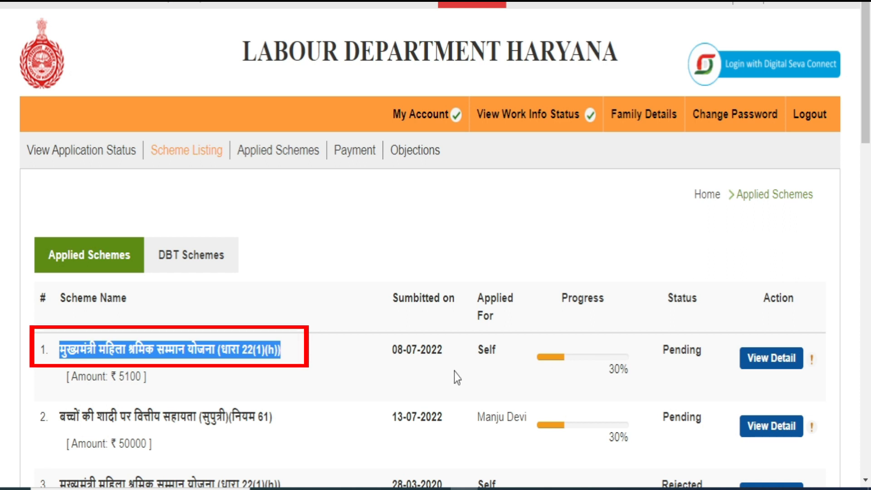
left_click(404, 354)
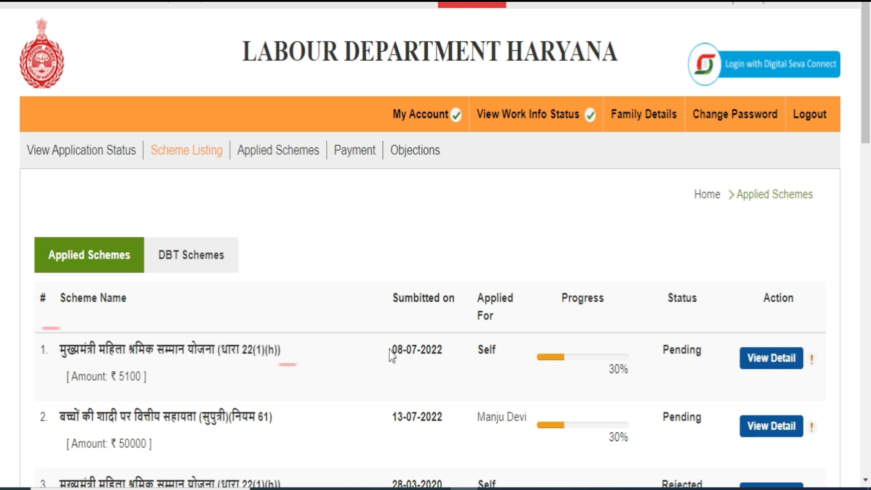
left_click_drag(609, 368, 627, 371)
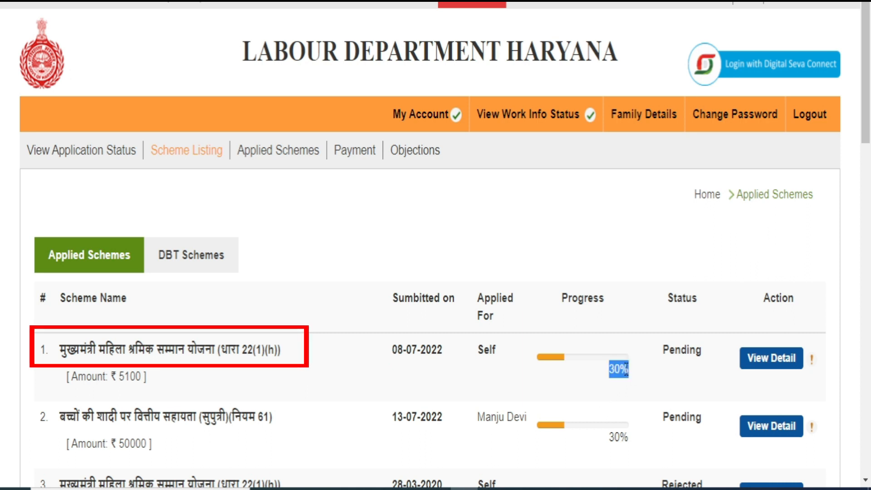
left_click(546, 365)
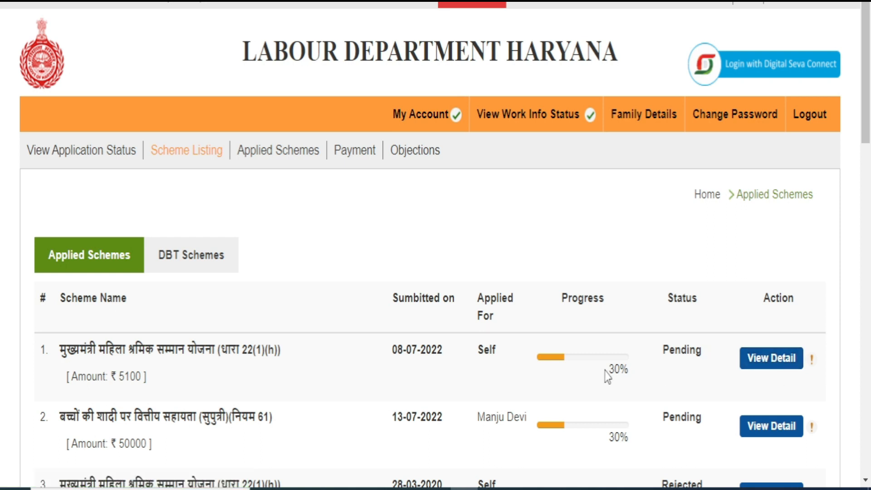
scroll(469, 341, "down", 2)
Step: Scroll through the application status page to review the Undertaking certificate and department comments
scroll(496, 312, "up", 2)
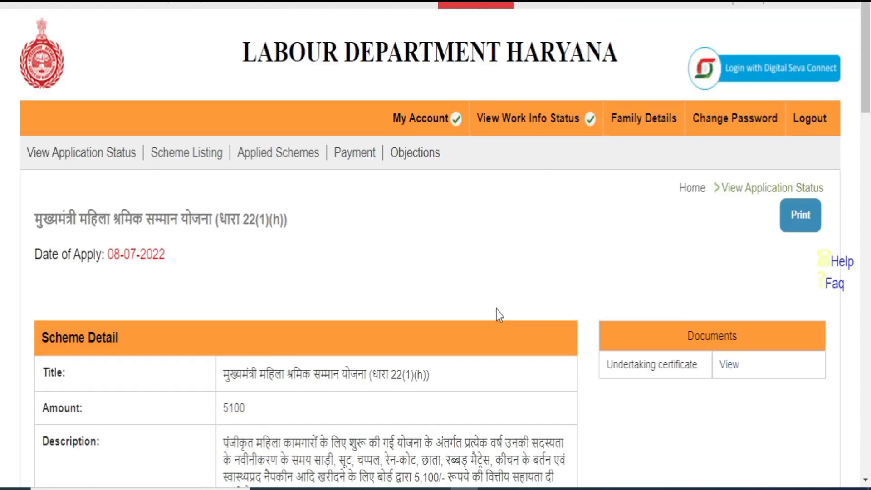
scroll(496, 309, "down", 4)
scroll(496, 309, "down", 2)
scroll(496, 309, "up", 2)
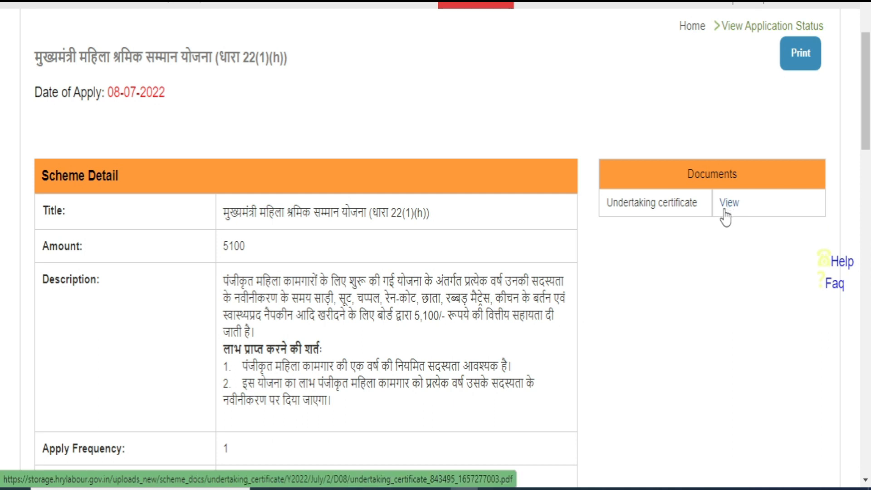
scroll(359, 291, "down", 6)
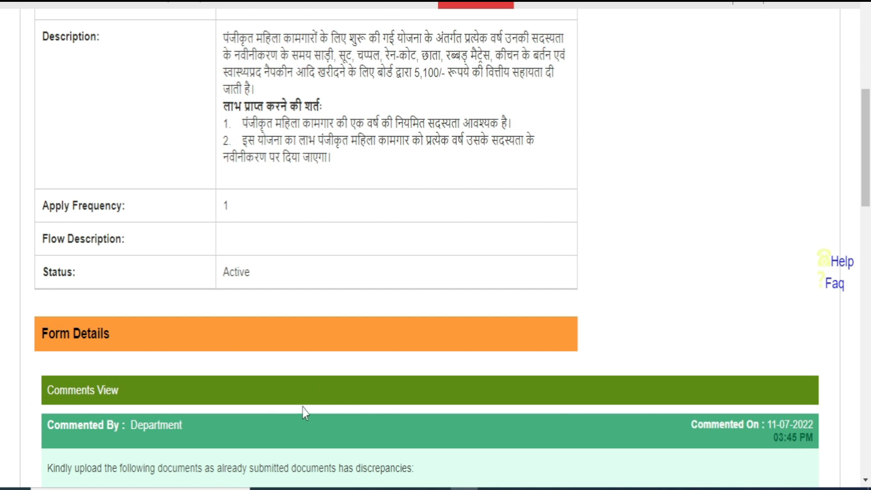
scroll(595, 338, "up", 8)
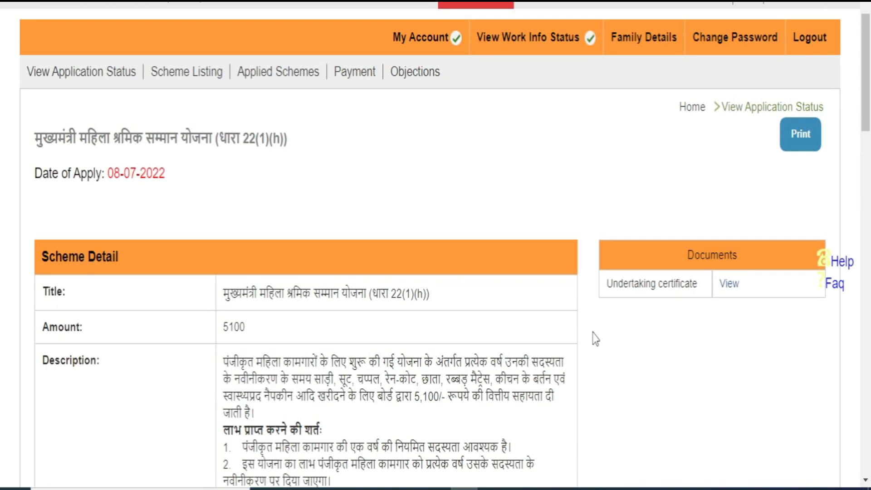